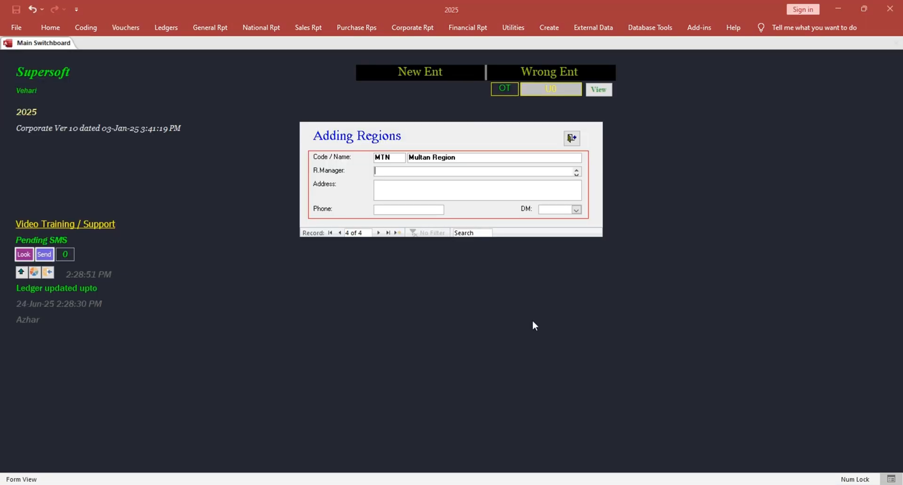
# Enter the regional manager's name and phone number for the Multan Region record.
pyautogui.press('capslock')
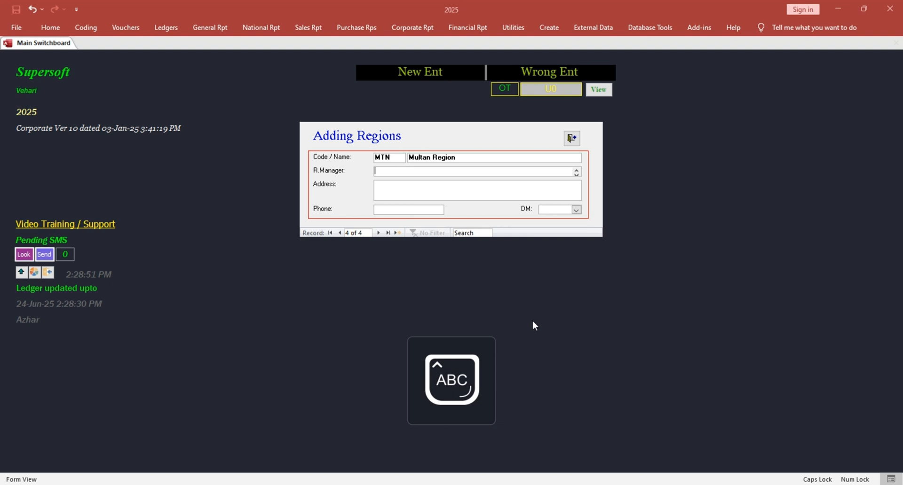
pyautogui.press('capslock')
pyautogui.write('Zahid')
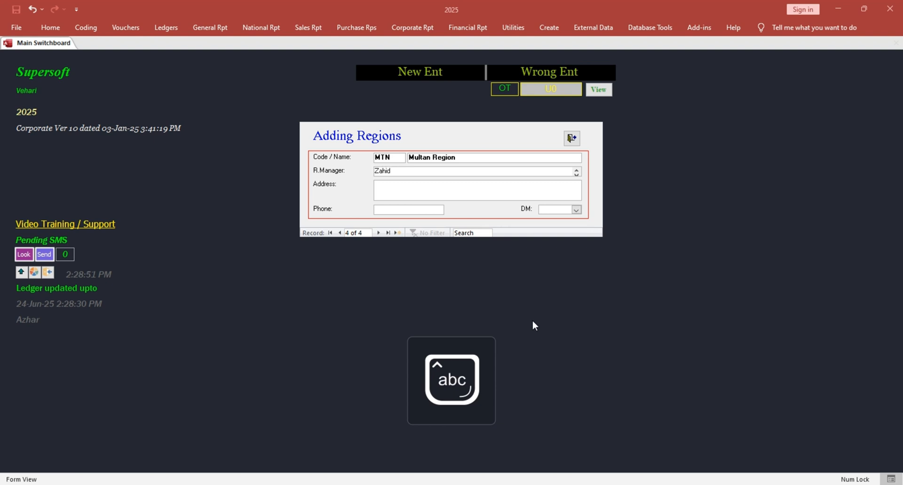
pyautogui.press('Tab')
pyautogui.press('Tab')
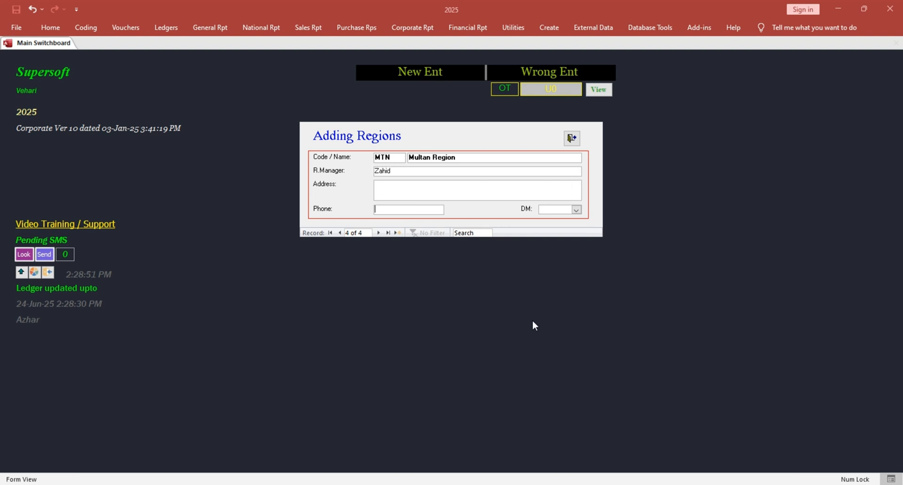
# Step through the region records back to Multan Region and close the Adding Regions form.
pyautogui.click(380, 235)
pyautogui.click(339, 232)
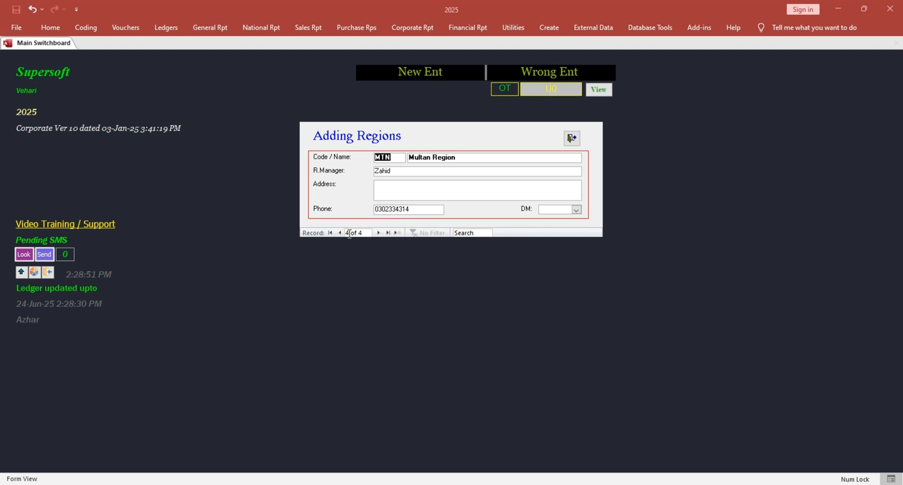
pyautogui.click(339, 232)
pyautogui.click(339, 232)
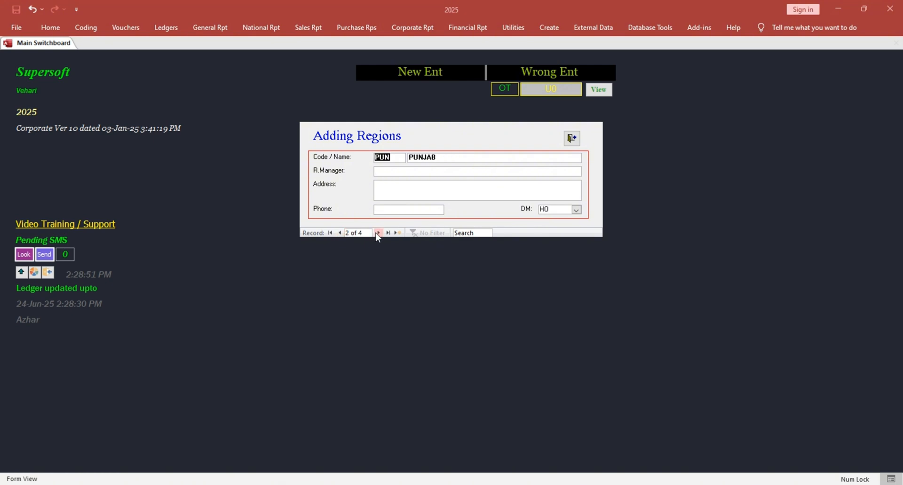
pyautogui.click(378, 233)
pyautogui.click(377, 233)
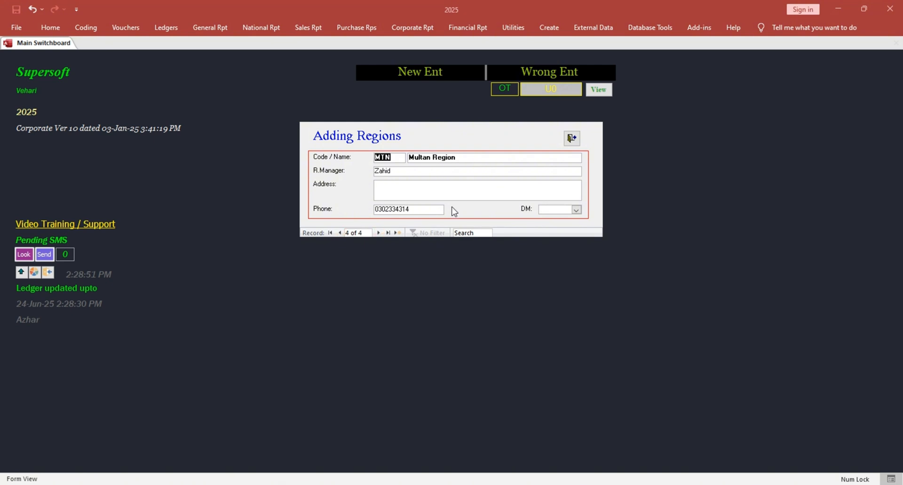
pyautogui.click(571, 137)
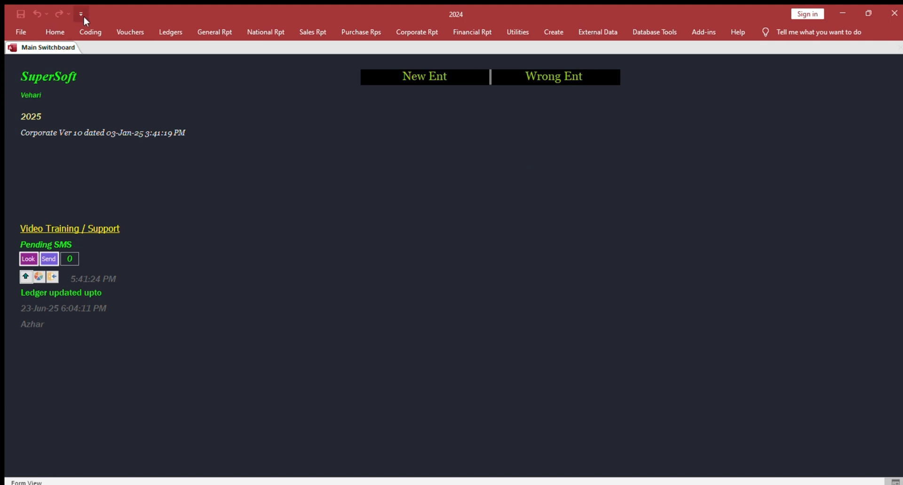
# Open the Zone / Area form and add a new area with prefix MNZ named Multan Zone.
pyautogui.click(89, 31)
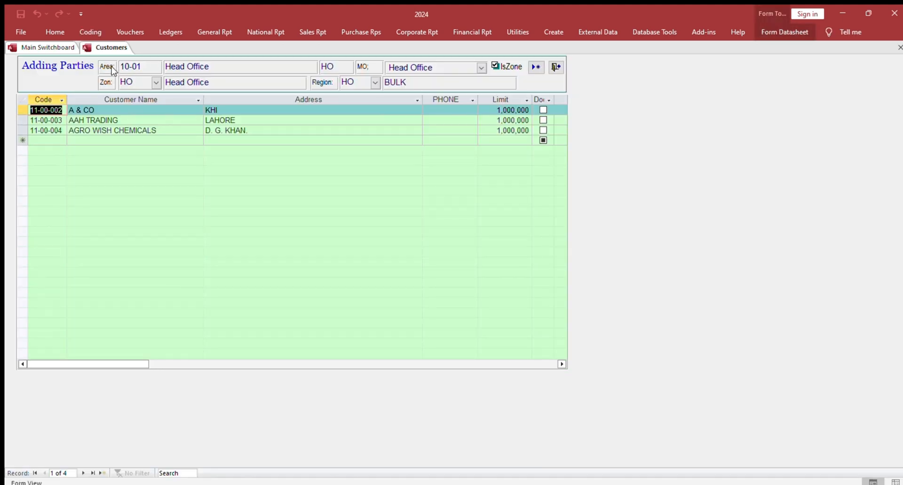
pyautogui.click(556, 66)
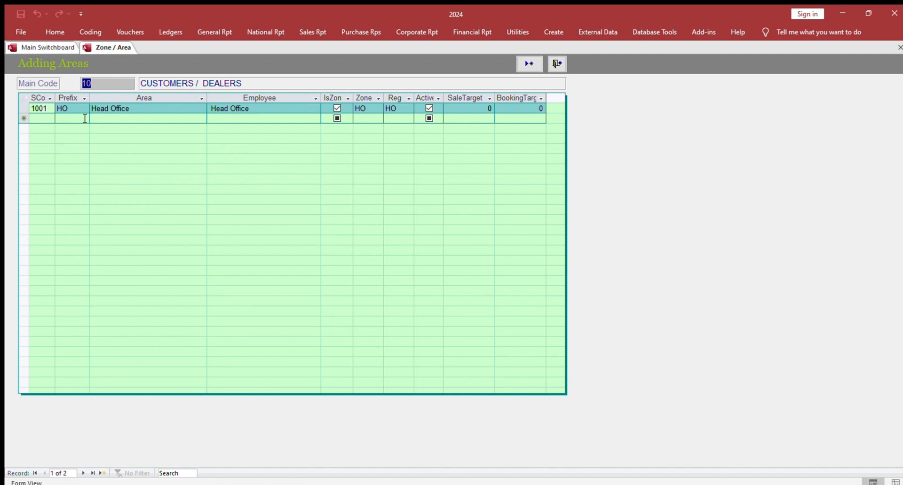
pyautogui.click(526, 62)
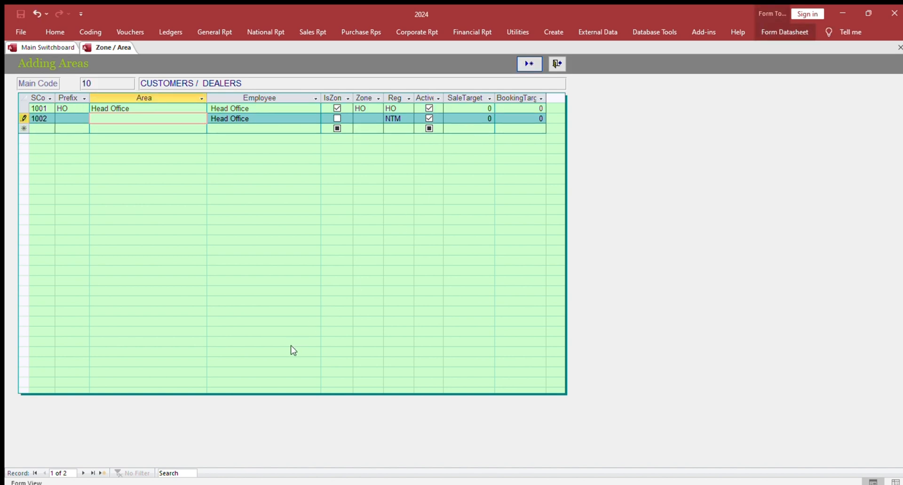
pyautogui.hotkey('shift', 'Tab')
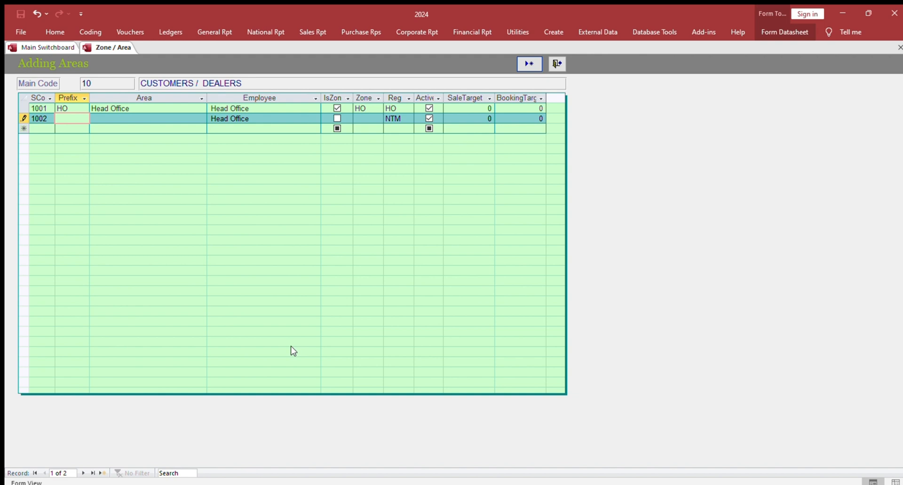
pyautogui.write('MNZ')
pyautogui.press('Tab')
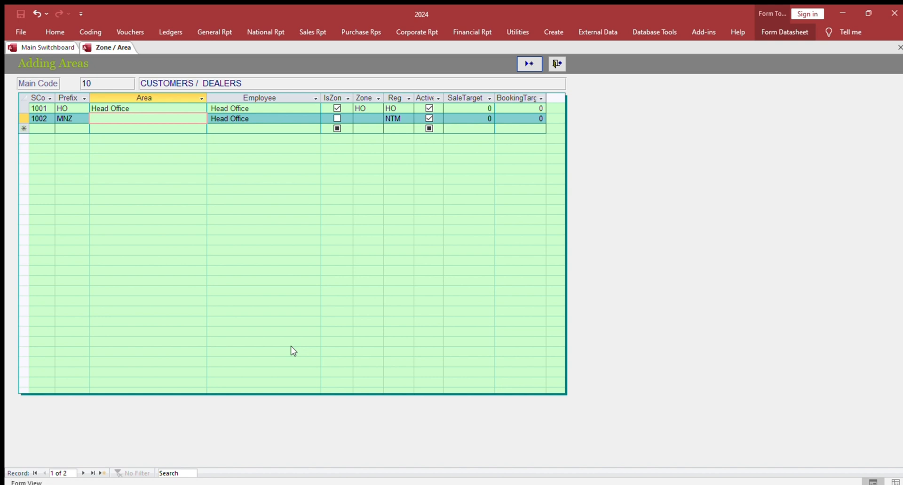
pyautogui.write('Multan Zone')
pyautogui.press('Tab')
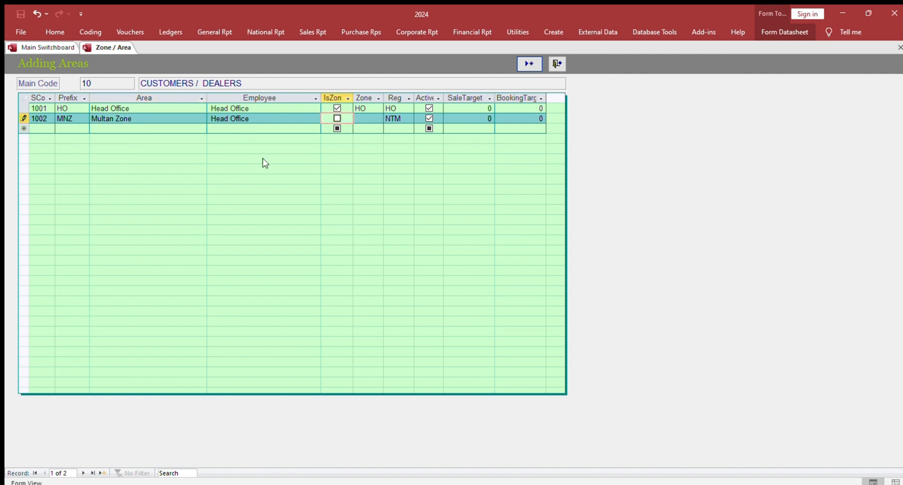
# Open the employee details behind the Multan Zone employee, browse them, and close the form.
pyautogui.click(272, 119)
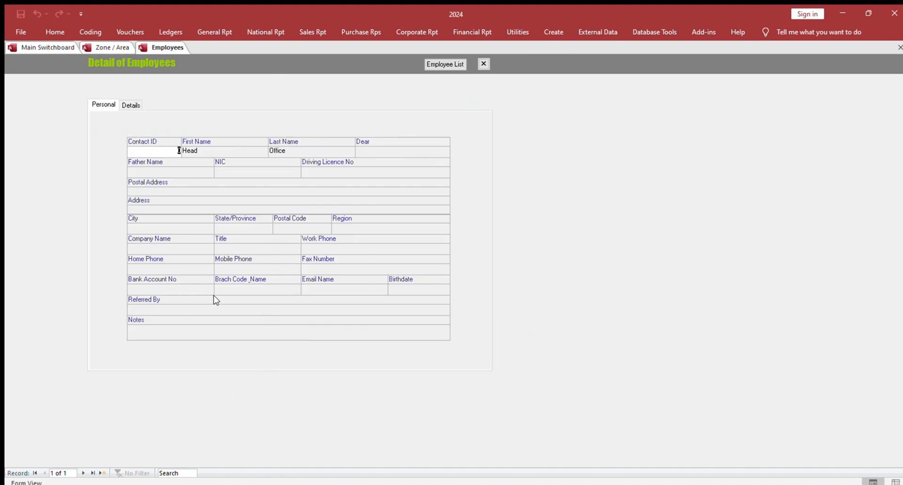
pyautogui.click(83, 473)
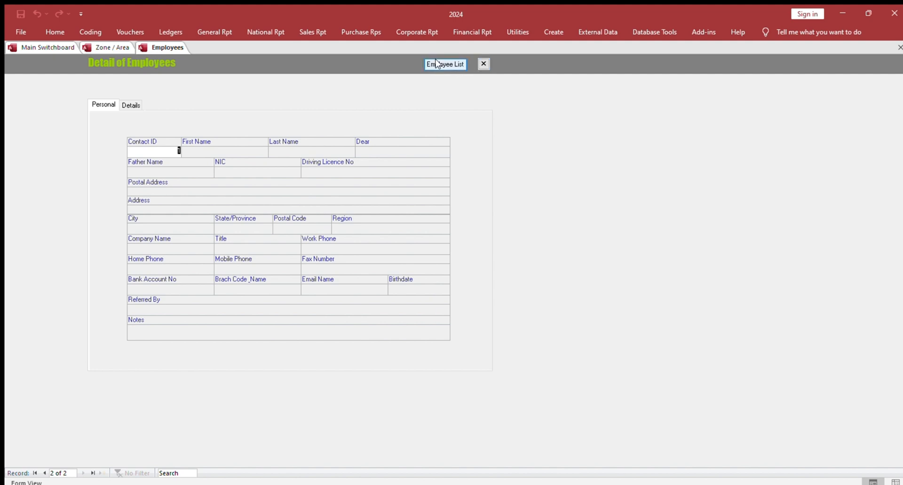
pyautogui.click(484, 64)
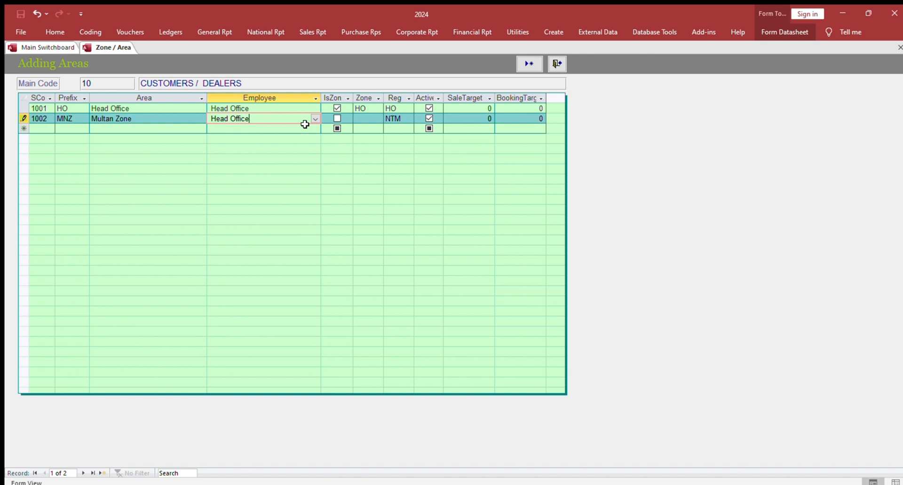
# Mark Multan Zone as a zone, set its zone to MNZ and its region to MTN.
pyautogui.press('Tab')
pyautogui.press('Tab')
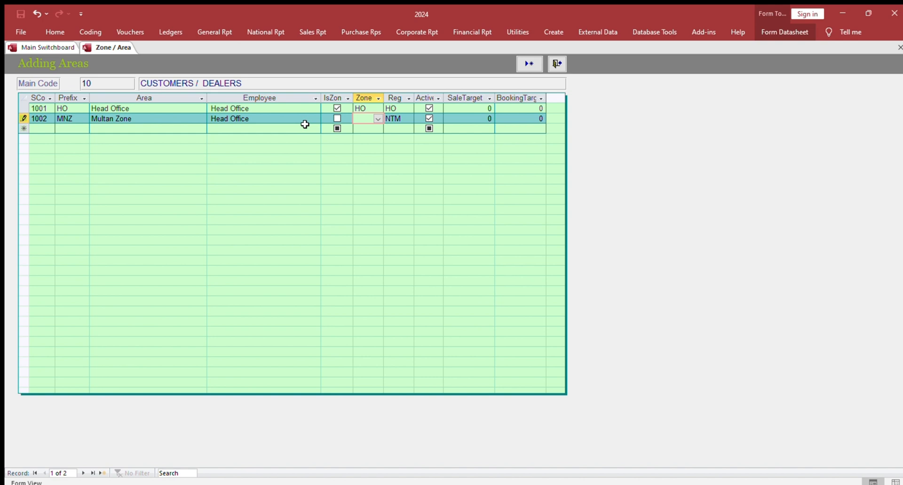
pyautogui.click(339, 119)
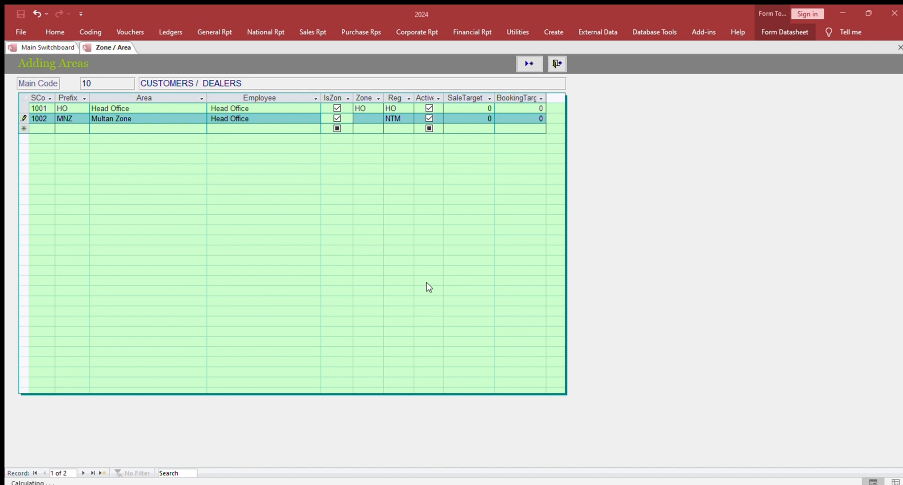
pyautogui.click(358, 119)
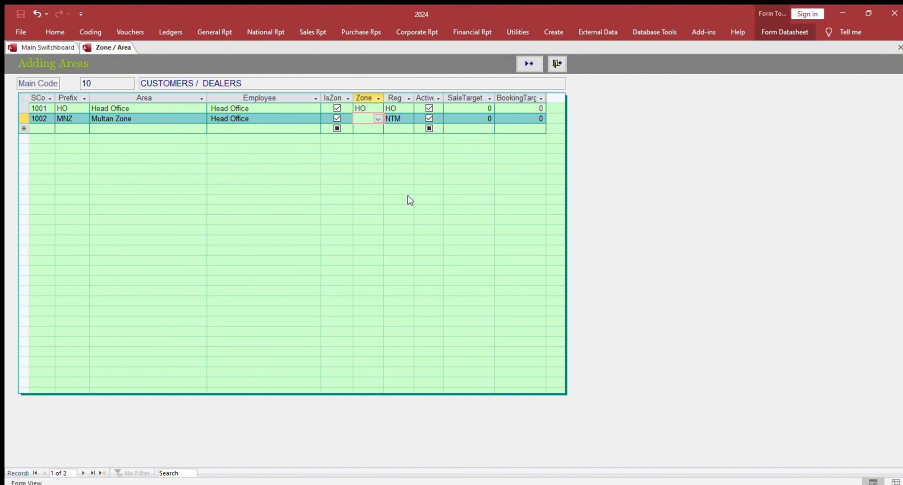
pyautogui.write('MNZ')
pyautogui.press('Tab')
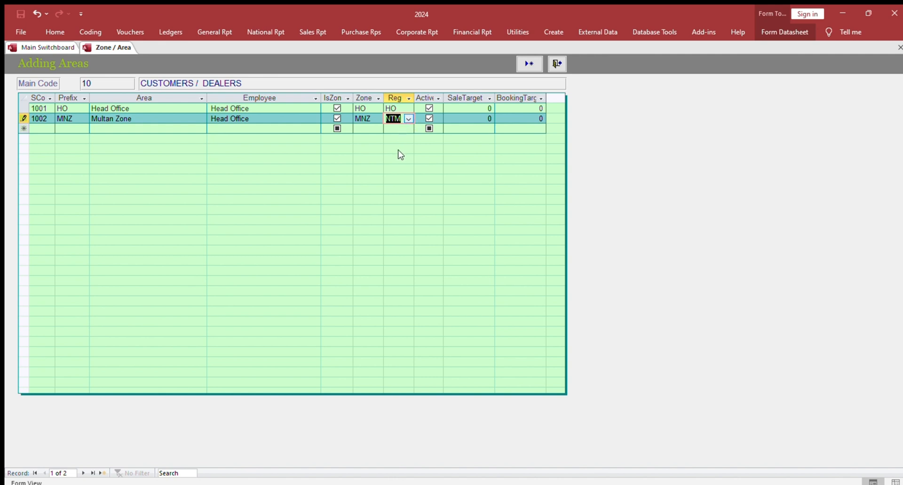
pyautogui.write('M')
pyautogui.press('Tab')
pyautogui.press('Tab')
pyautogui.press('Tab')
pyautogui.press('Tab')
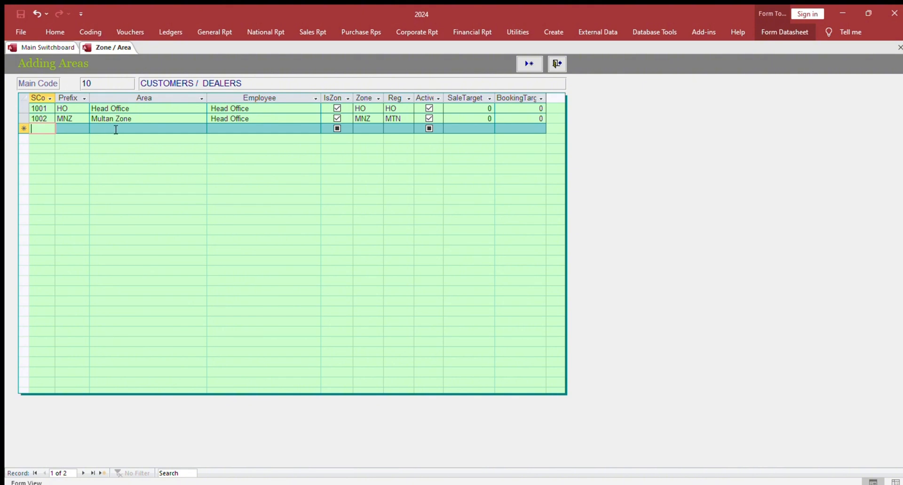
# Add a new area with prefix JPP named Jalalpur Peerwala.
pyautogui.click(528, 64)
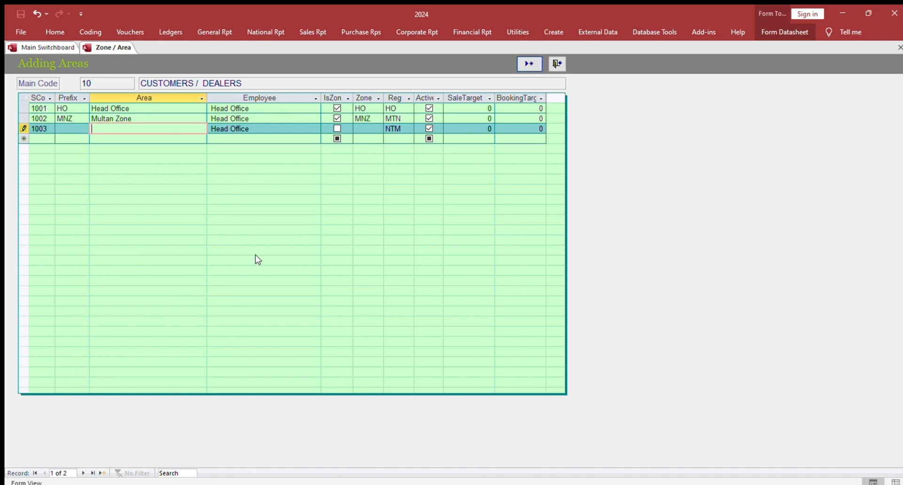
pyautogui.hotkey('shift', 'Tab')
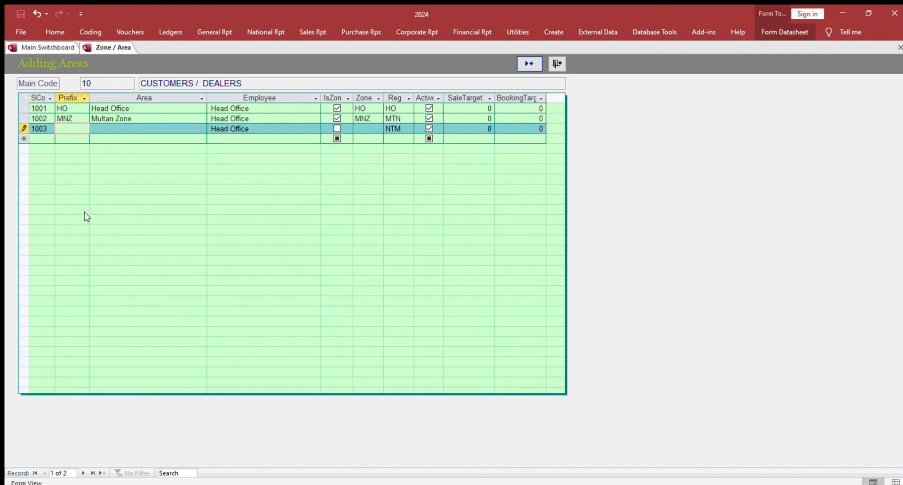
pyautogui.write('JPP')
pyautogui.press('Tab')
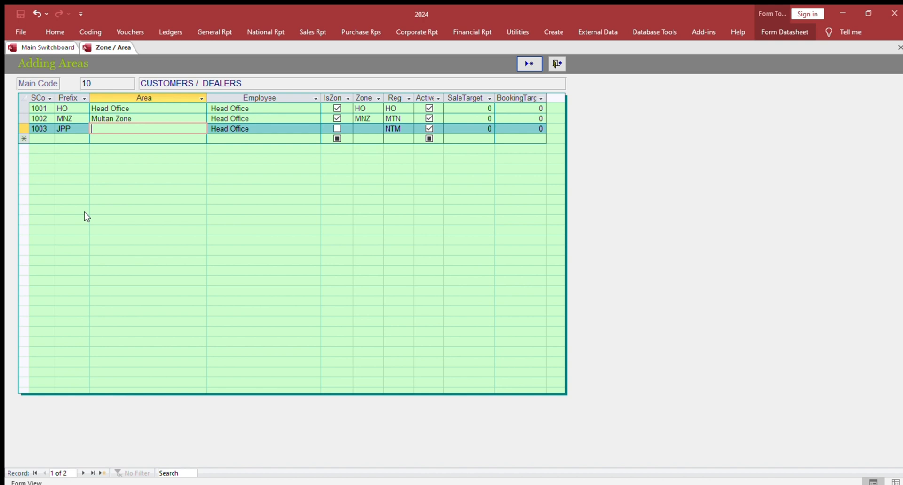
pyautogui.write('Jalalpur Peirwala')
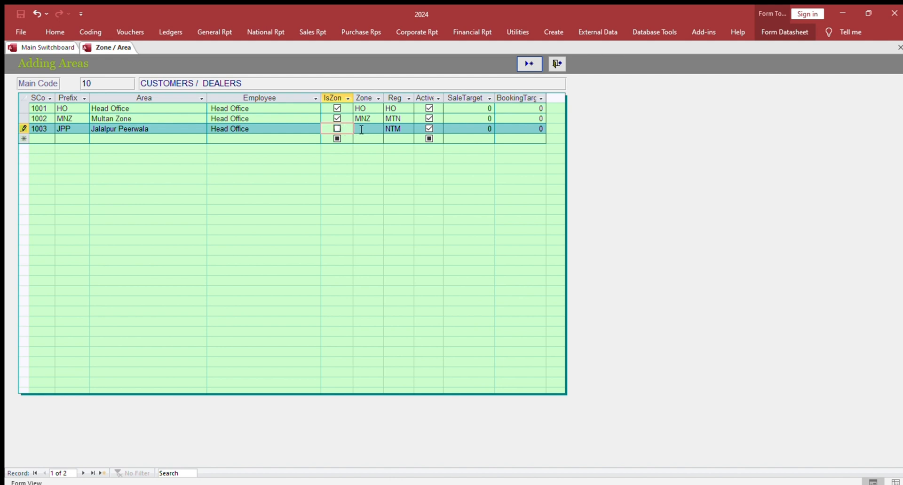
# Set Jalalpur Peerwala's zone to MNZ and region to MTN, and close the areas form.
pyautogui.click(361, 130)
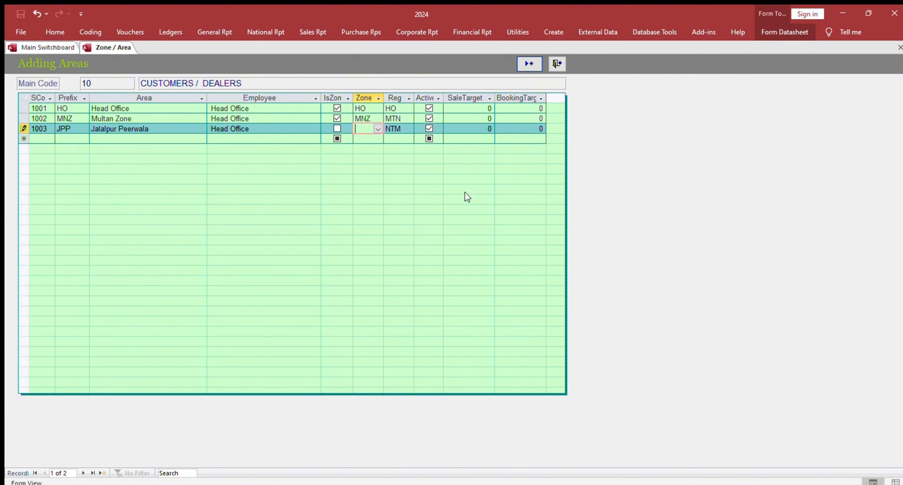
pyautogui.click(366, 142)
pyautogui.press('Tab')
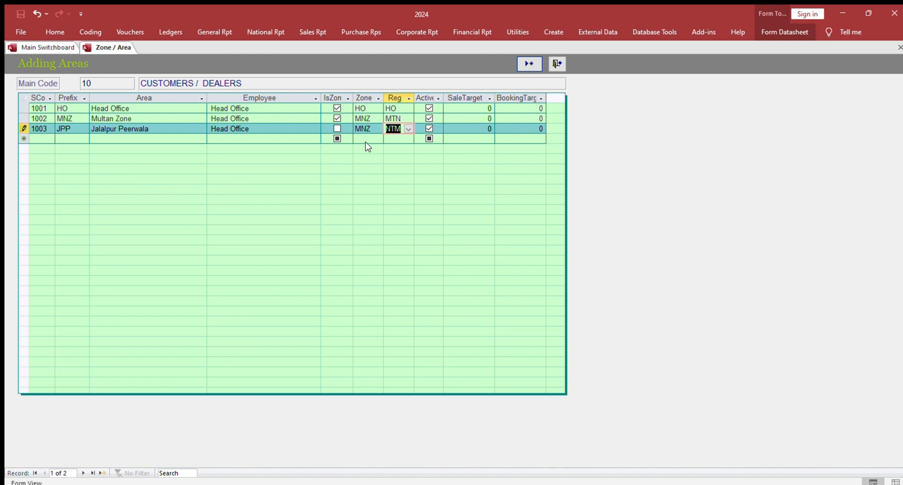
pyautogui.click(408, 129)
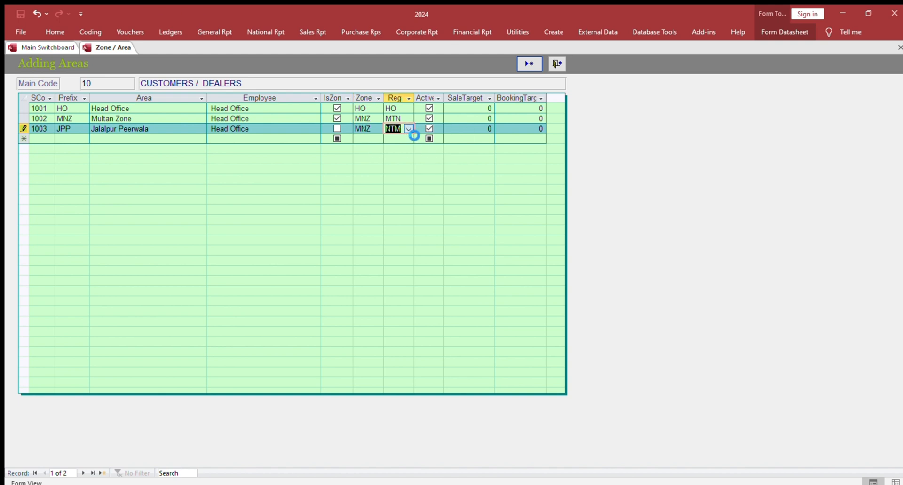
pyautogui.click(405, 162)
pyautogui.press('Tab')
pyautogui.press('Tab')
pyautogui.press('Tab')
pyautogui.press('Tab')
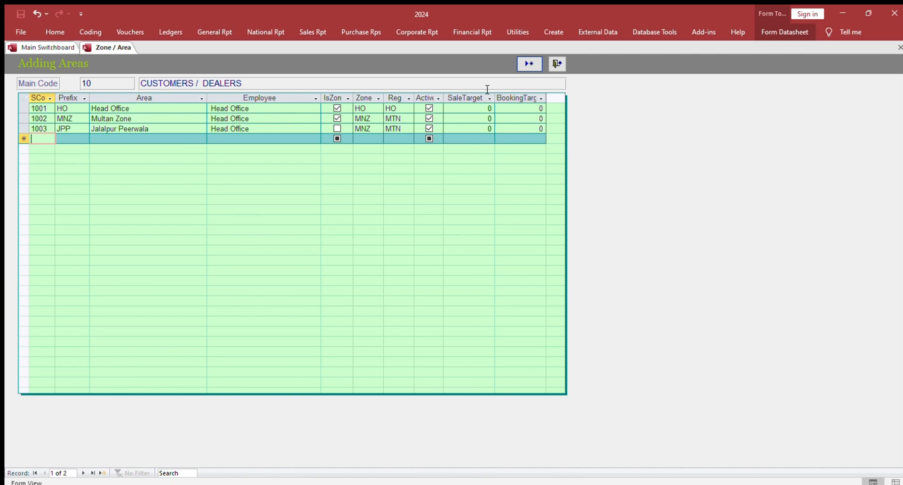
pyautogui.click(557, 64)
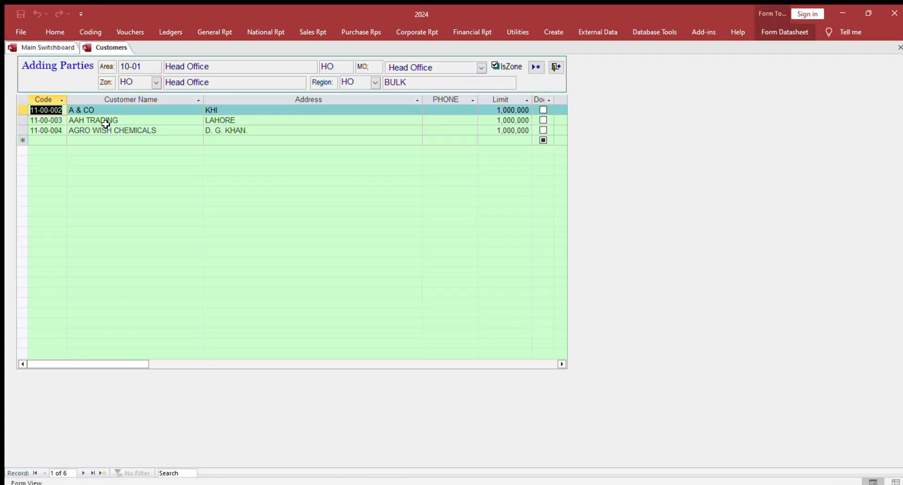
# Go to the Jalalpur Peerwala area's customer list and add a new customer, entering the customer's full name.
pyautogui.click(83, 474)
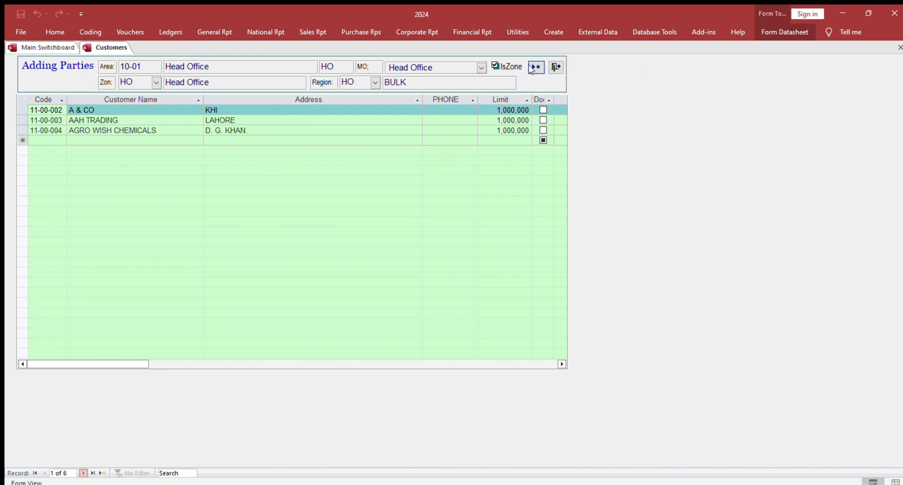
pyautogui.click(81, 474)
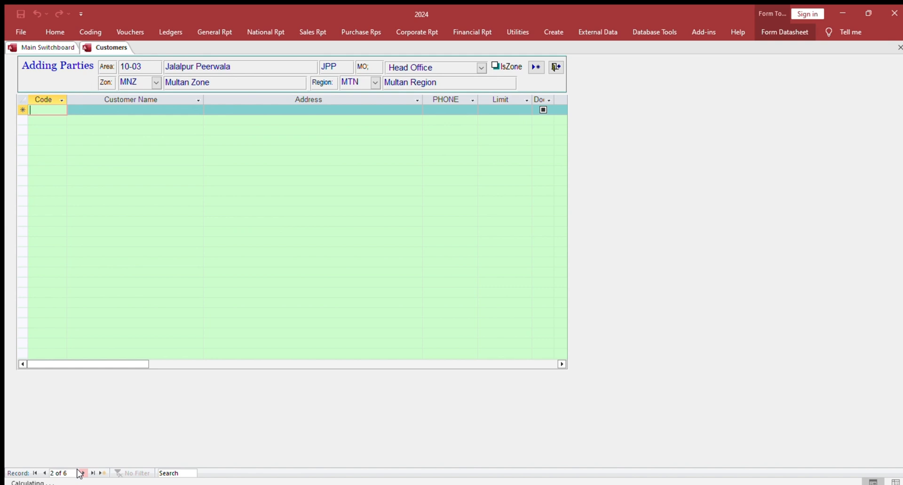
pyautogui.click(82, 474)
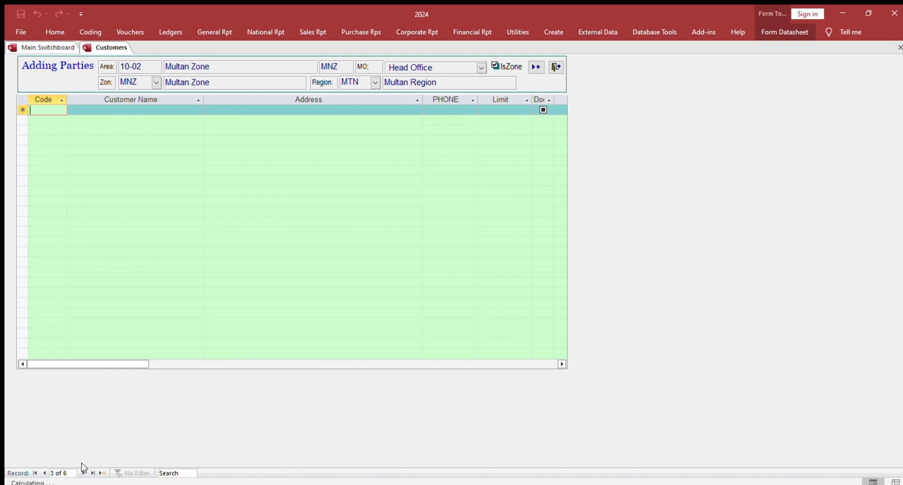
pyautogui.click(43, 473)
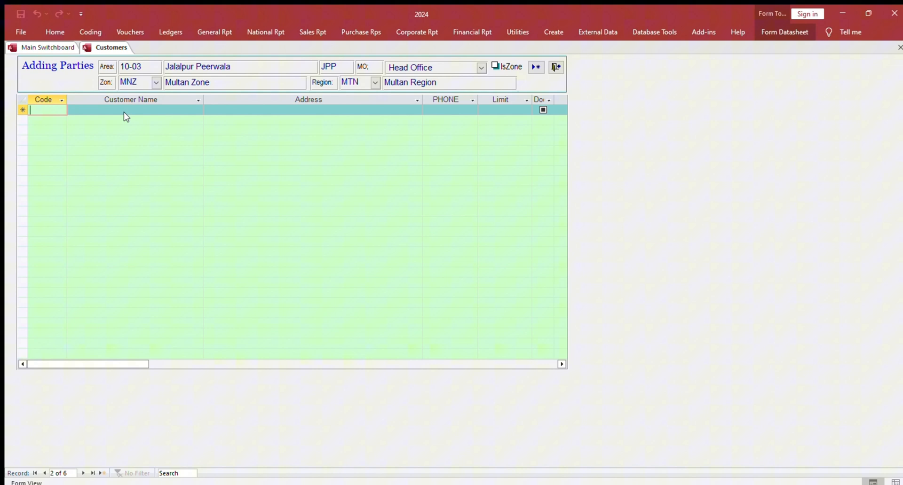
pyautogui.click(82, 473)
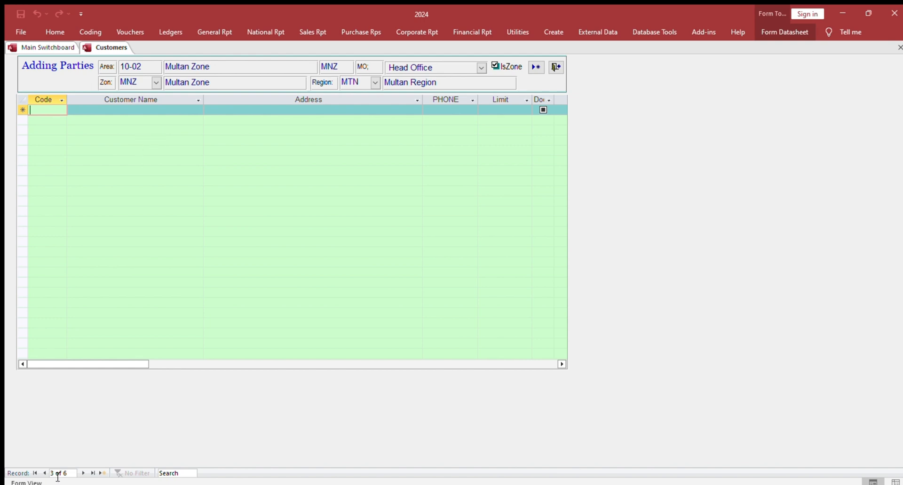
pyautogui.click(43, 473)
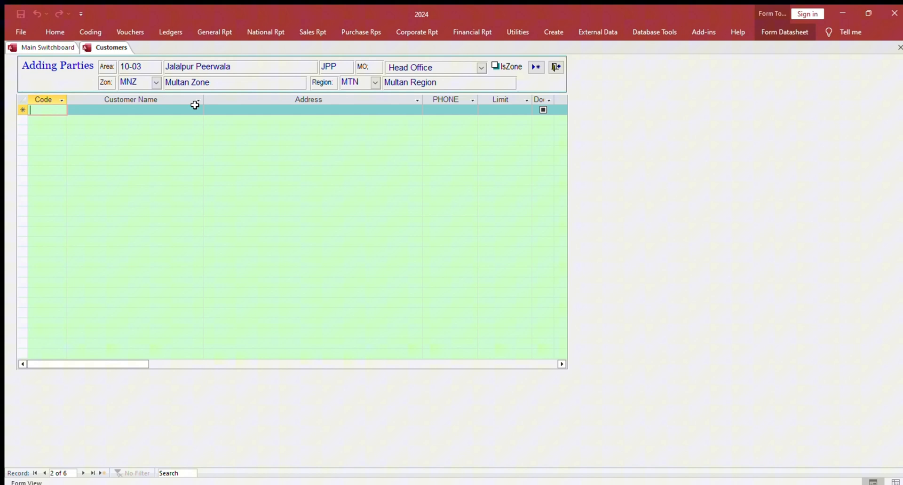
pyautogui.click(536, 66)
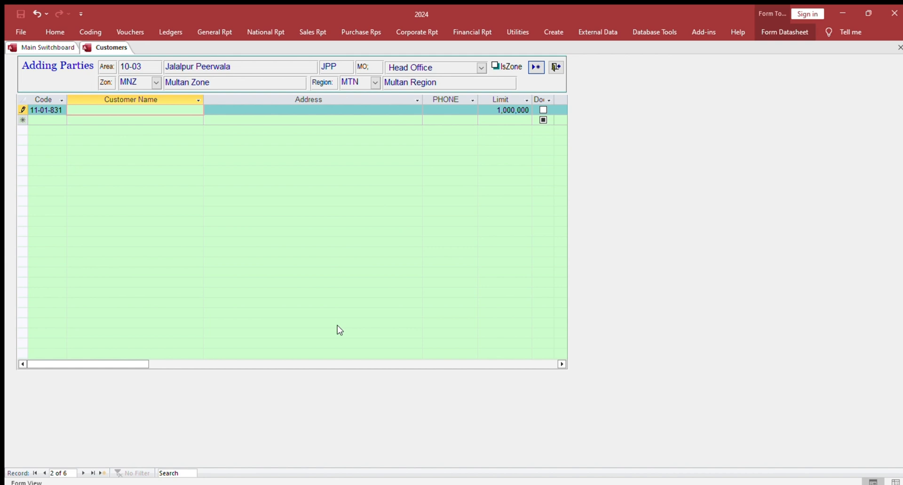
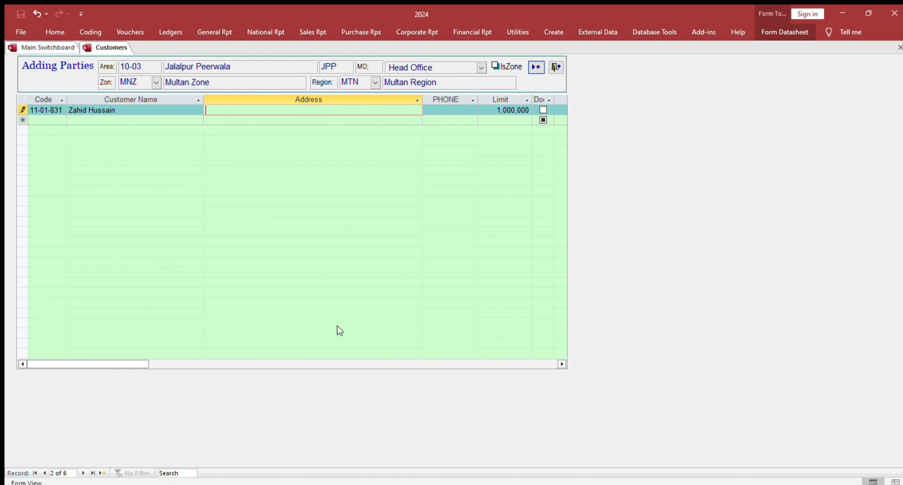
# Enter Multan as the new customer's address and move on through the remaining columns.
pyautogui.write('Multan')
pyautogui.press('Tab')
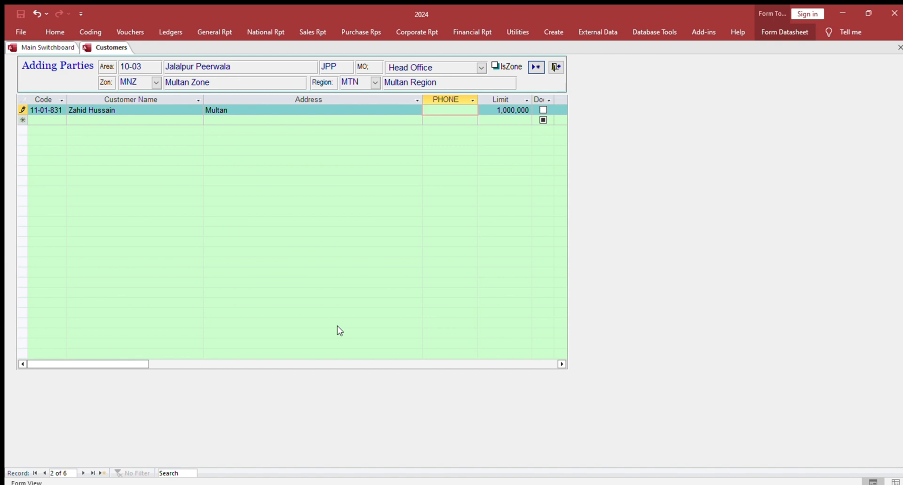
pyautogui.press('Tab')
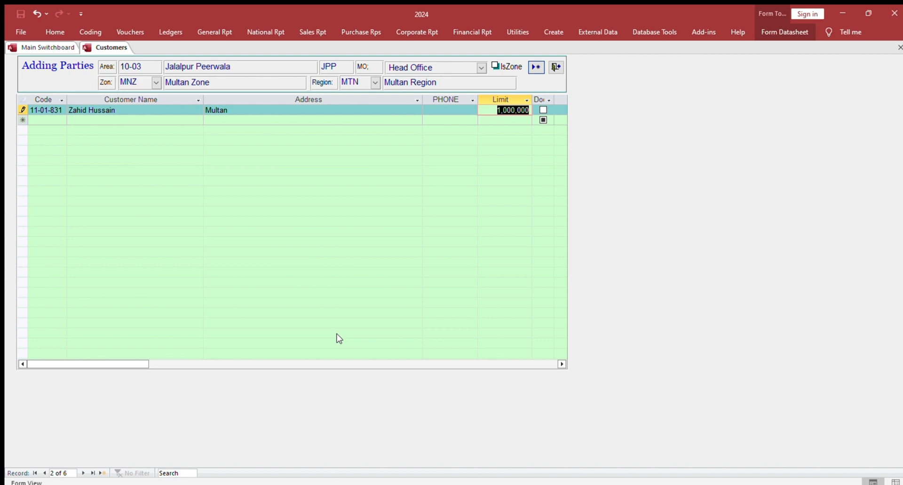
pyautogui.press('Tab')
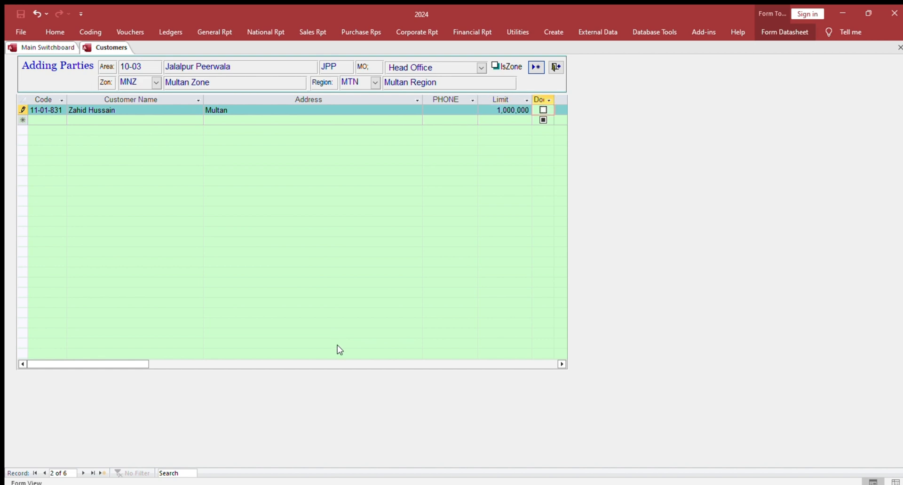
pyautogui.press('Tab')
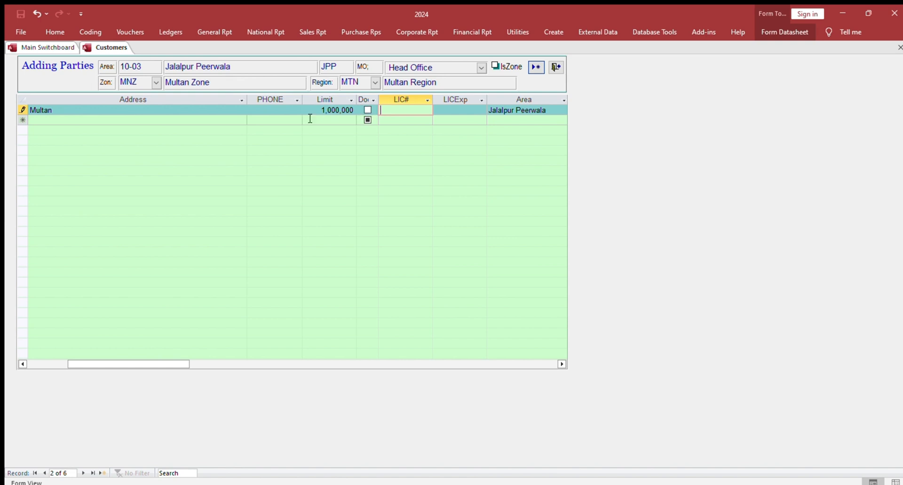
# Set the new customer's limit to 100000, toggling the Do option on and back off.
pyautogui.click(367, 111)
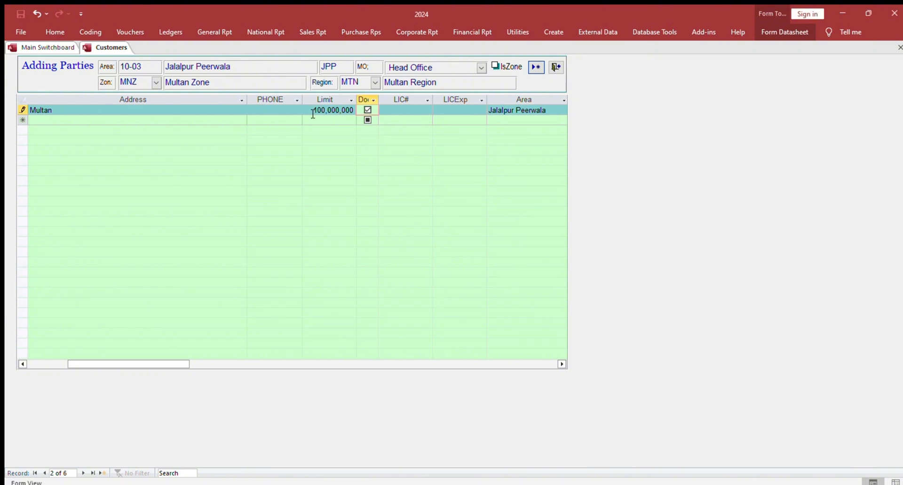
pyautogui.moveTo(312, 115); pyautogui.dragTo(364, 125)
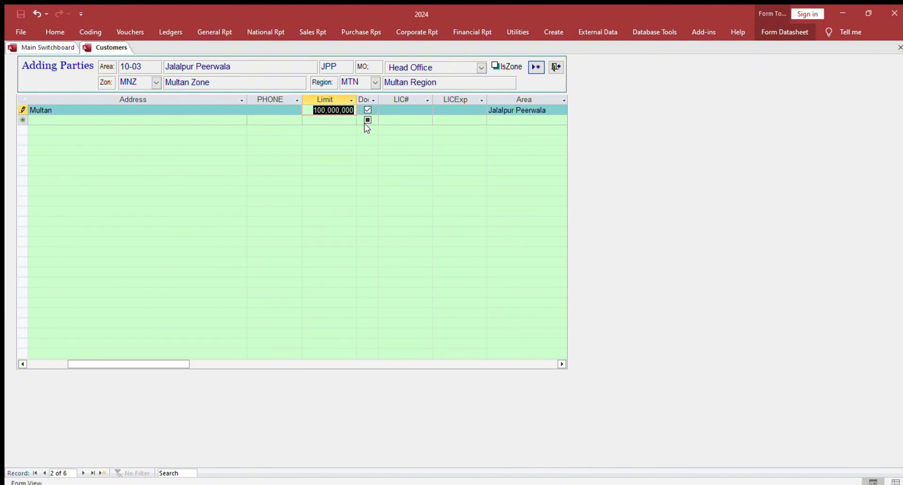
pyautogui.write('100000')
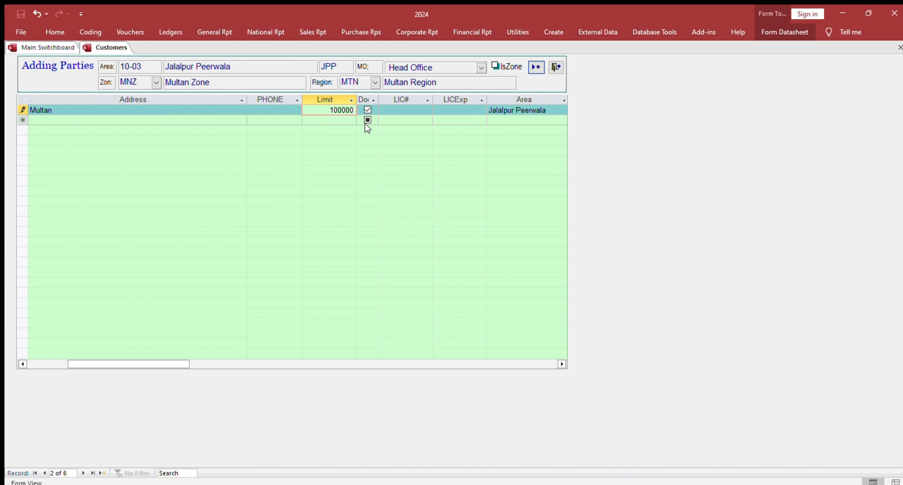
pyautogui.press('Tab')
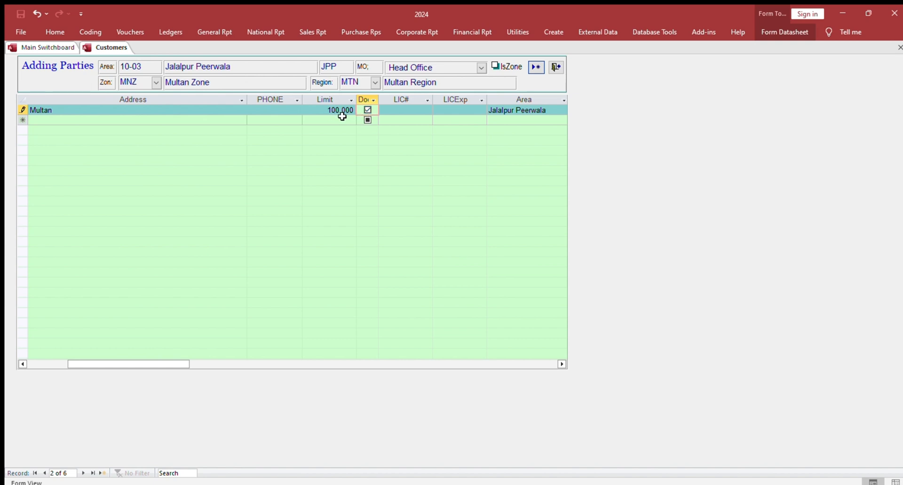
pyautogui.click(365, 110)
pyautogui.press('Tab')
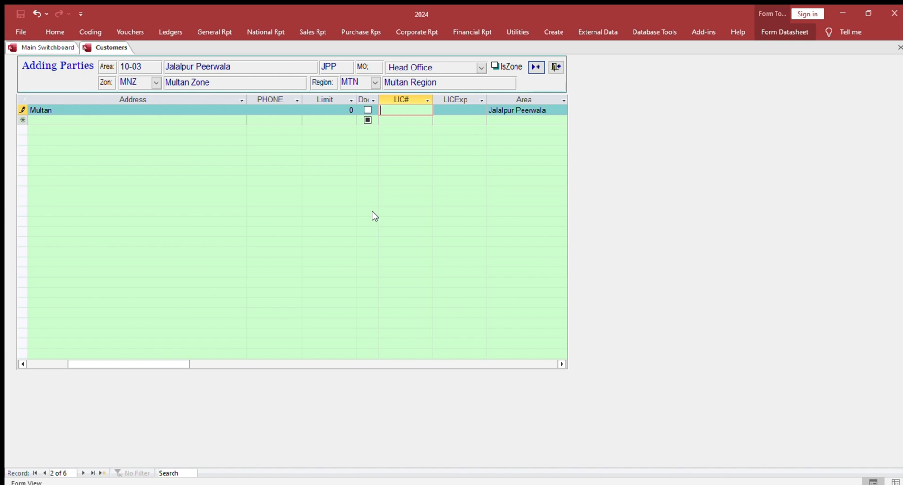
# Fill in the customer's licence number field and move through the remaining columns to complete the record.
pyautogui.write('ffhgh')
pyautogui.press('Tab')
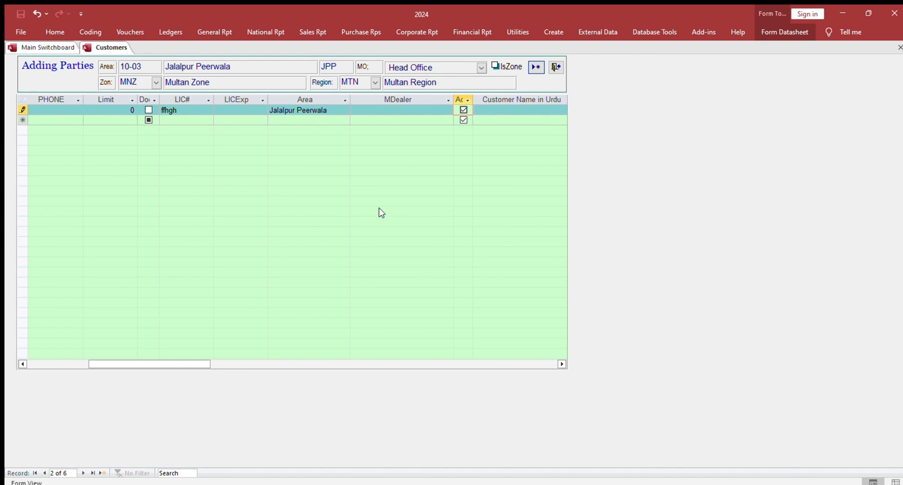
pyautogui.press('Tab')
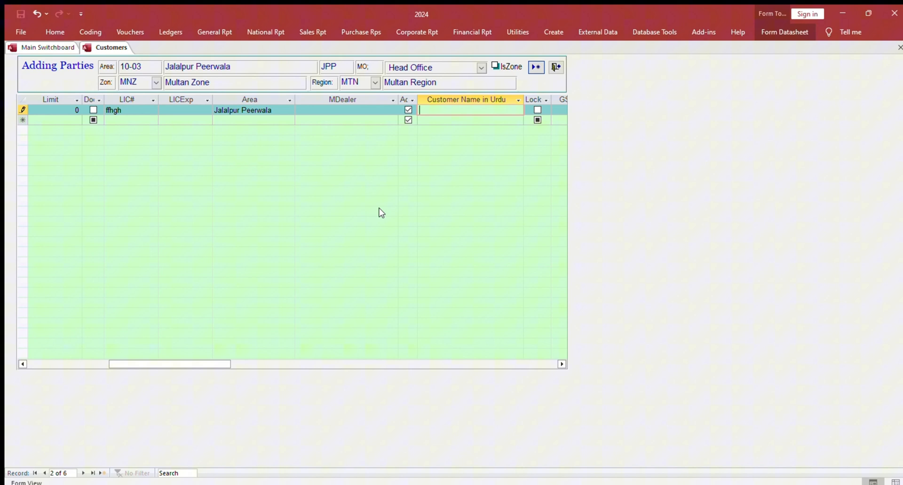
pyautogui.press('Tab')
pyautogui.press('Tab')
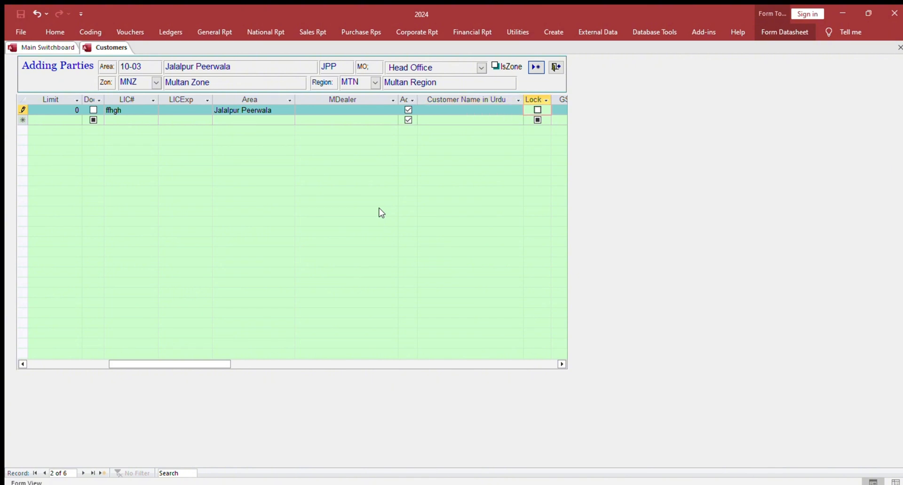
pyautogui.press('Tab')
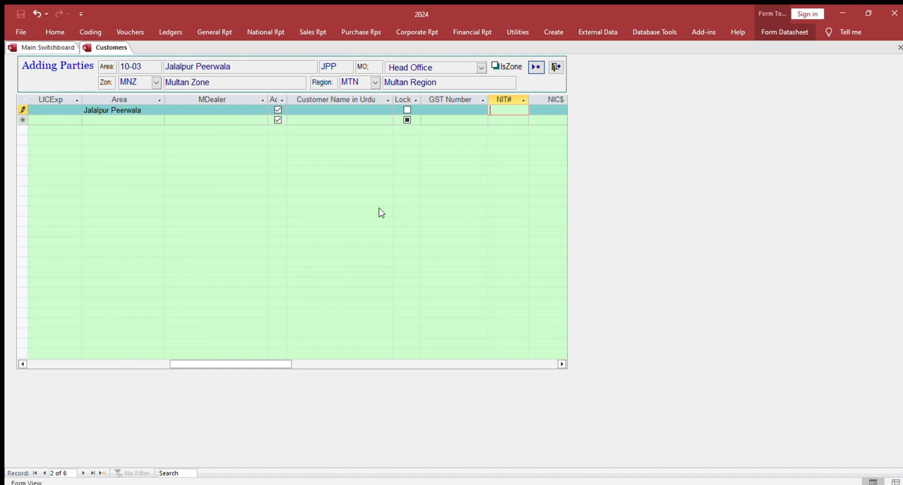
pyautogui.press('Tab')
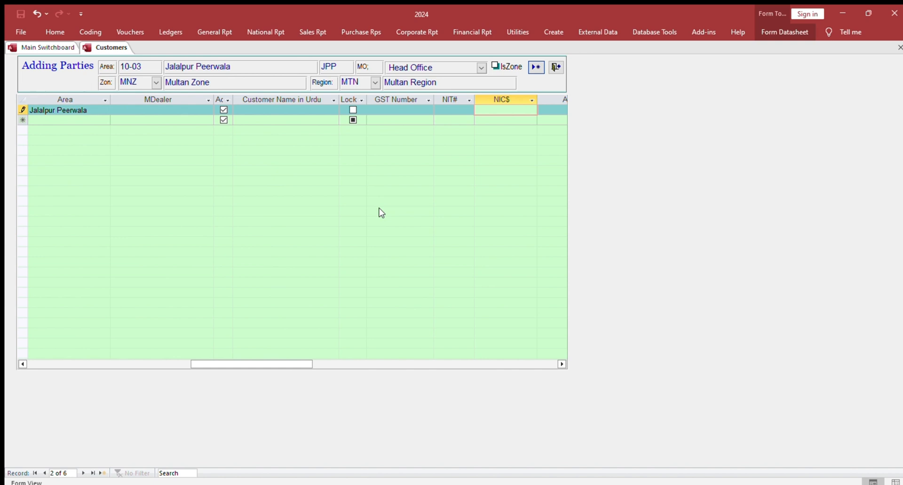
pyautogui.press('Tab')
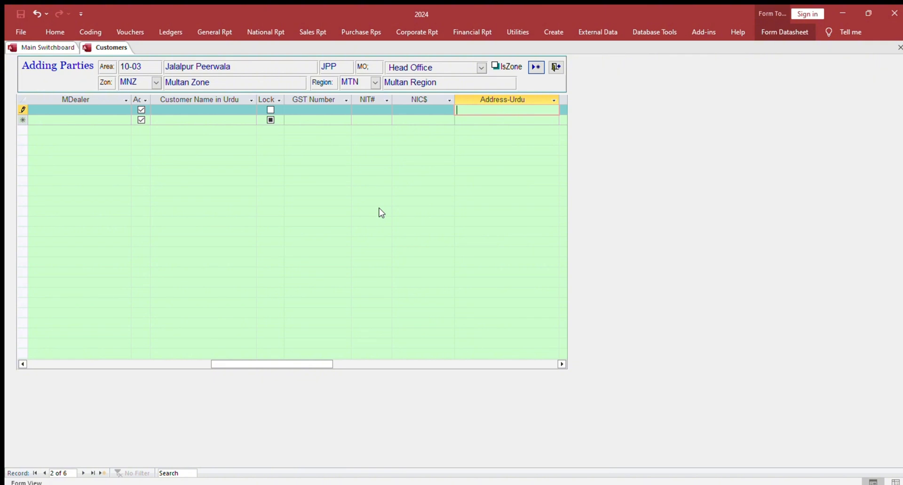
pyautogui.press('Tab')
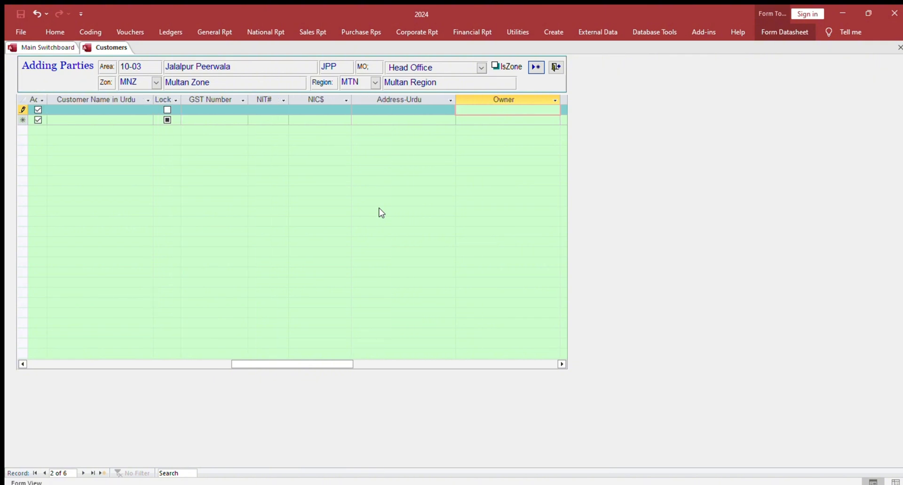
pyautogui.press('Tab')
pyautogui.press('Tab')
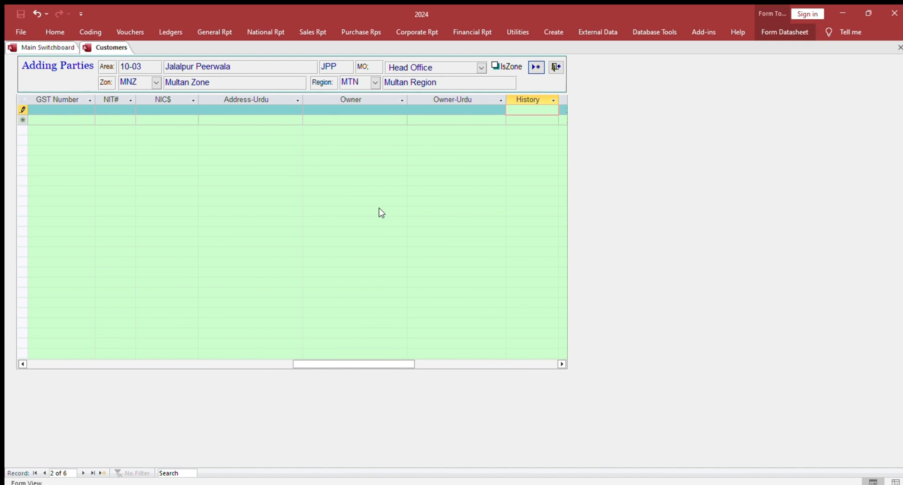
pyautogui.press('Tab')
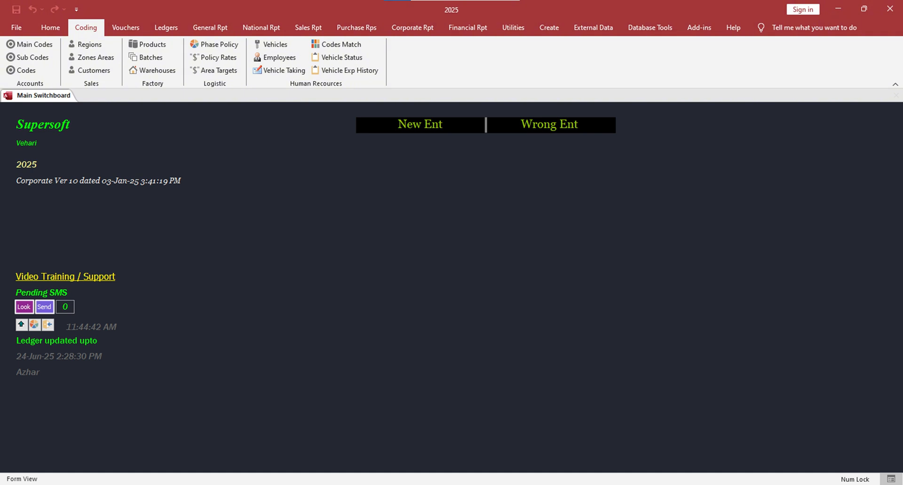
# Reopen Customers, go to the SUPPLIERS - LOCALS area, and add a new party named tayyab and sons.
pyautogui.click(96, 71)
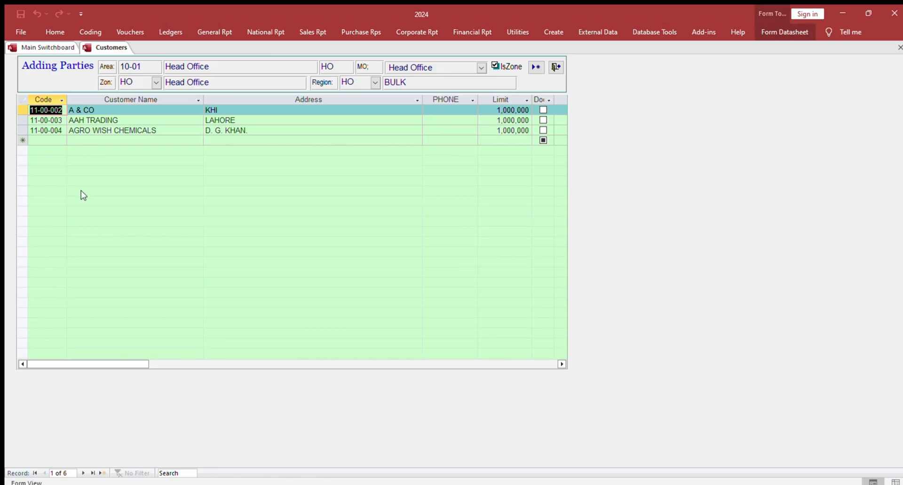
pyautogui.click(82, 473)
pyautogui.click(81, 473)
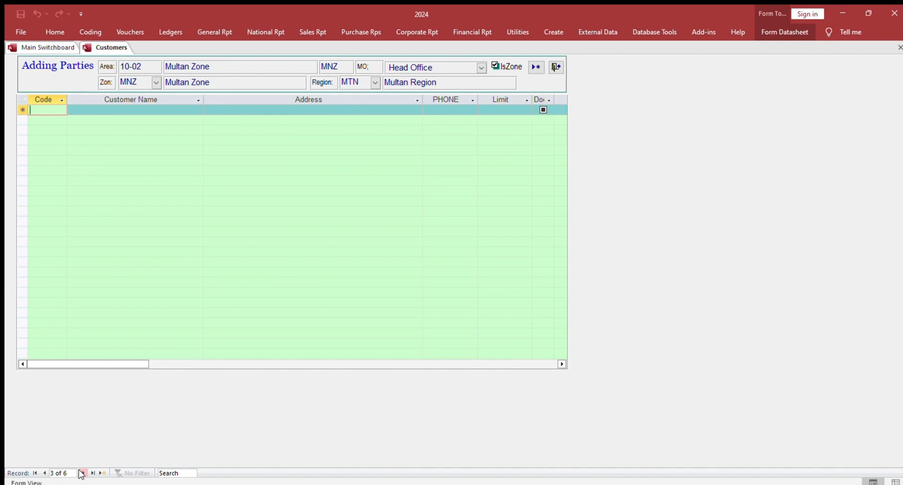
pyautogui.click(82, 473)
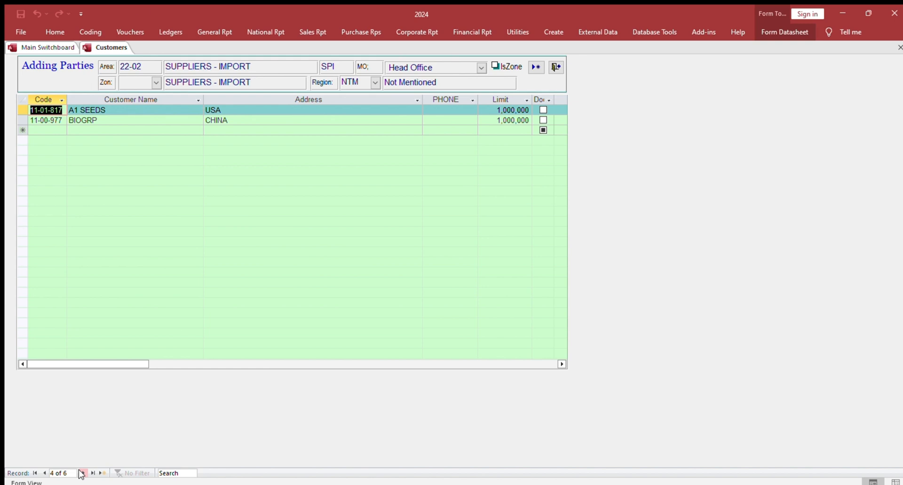
pyautogui.click(82, 473)
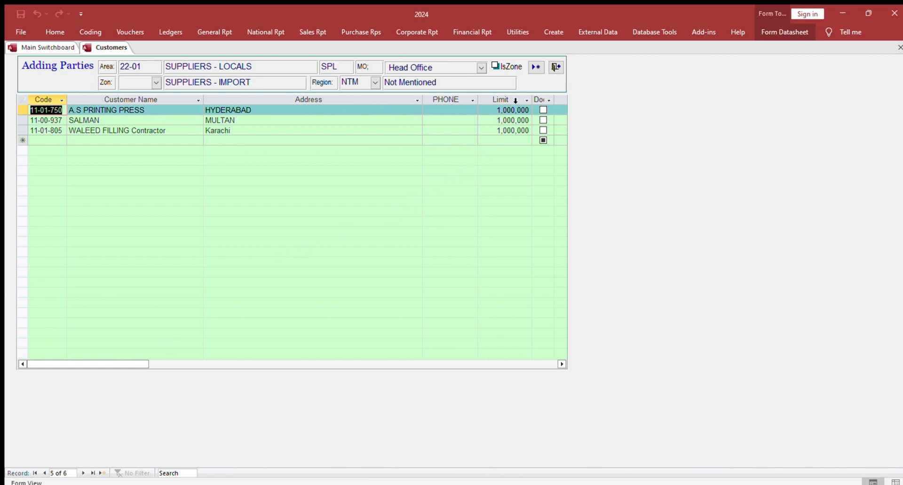
pyautogui.click(535, 67)
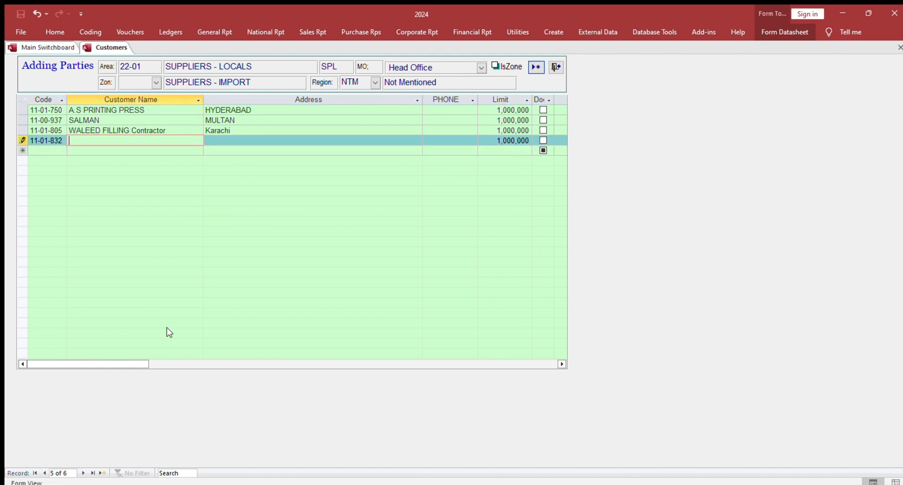
pyautogui.write('tayyab and sons')
pyautogui.press('Tab')
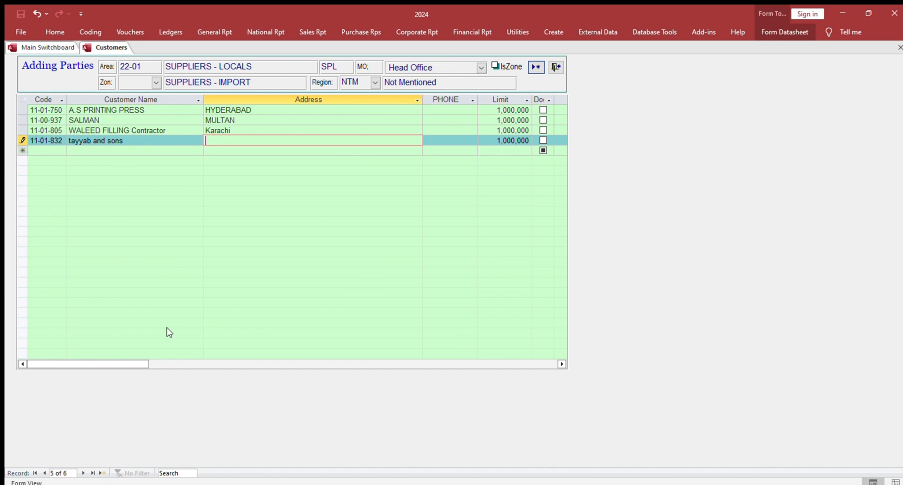
# Enter Multan as tayyab and sons' address, save the record, and close the customers form.
pyautogui.write('Multan')
pyautogui.press('Tab')
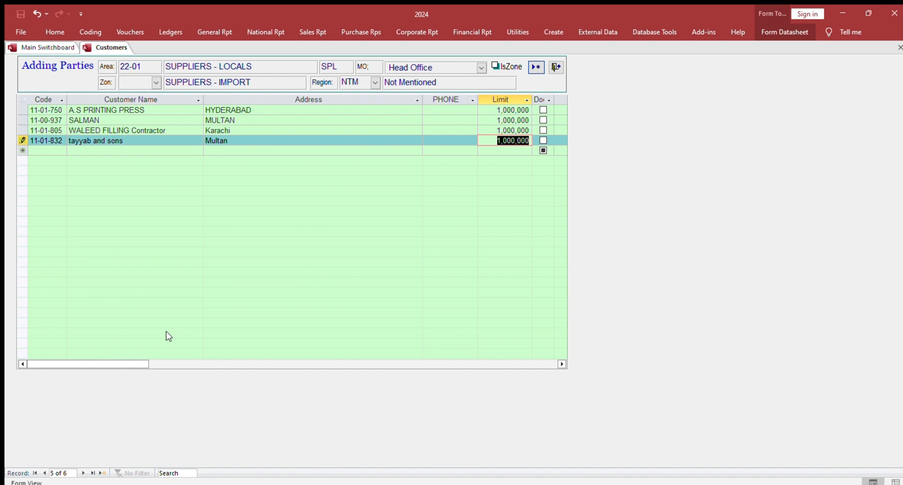
pyautogui.click(82, 473)
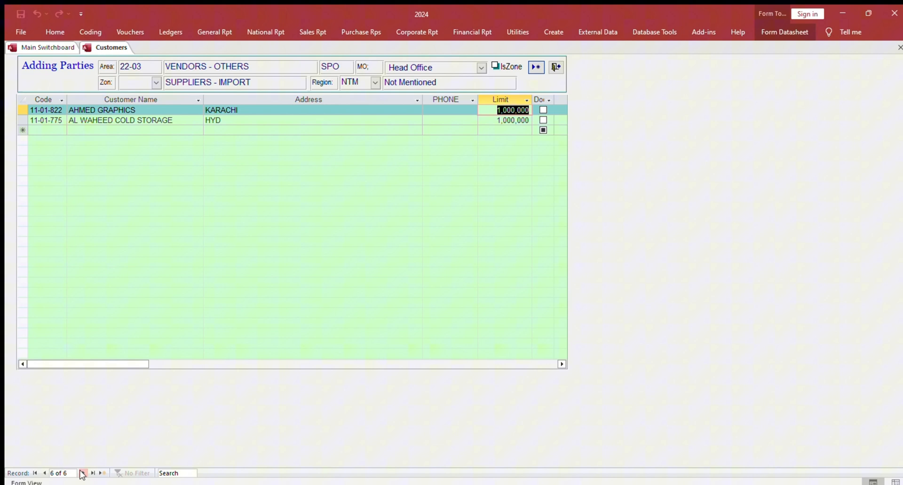
pyautogui.click(82, 473)
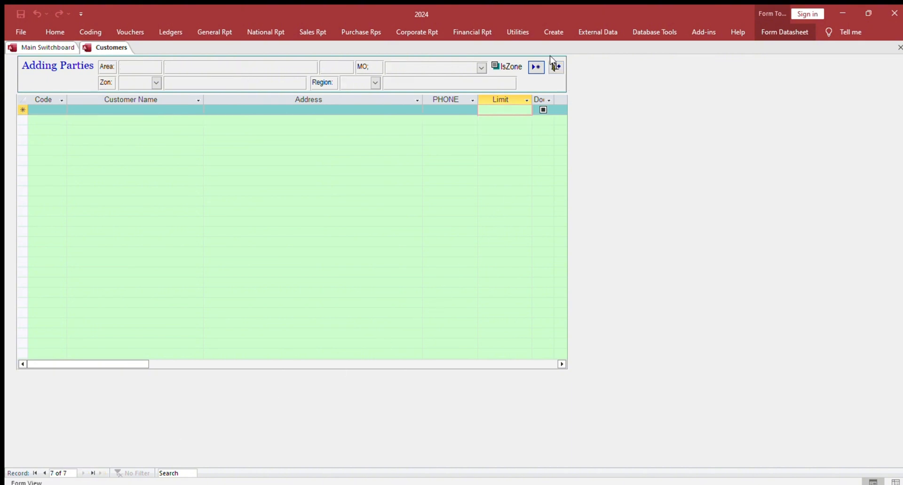
pyautogui.click(553, 67)
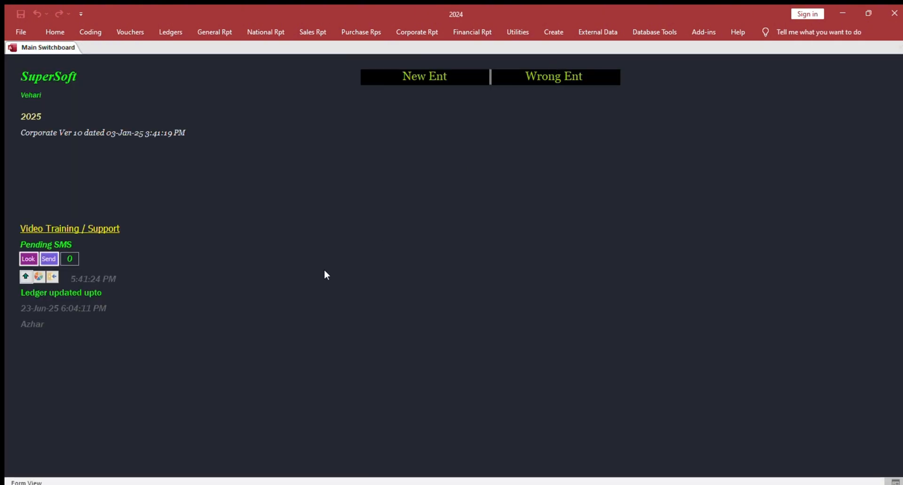
pyautogui.click(87, 31)
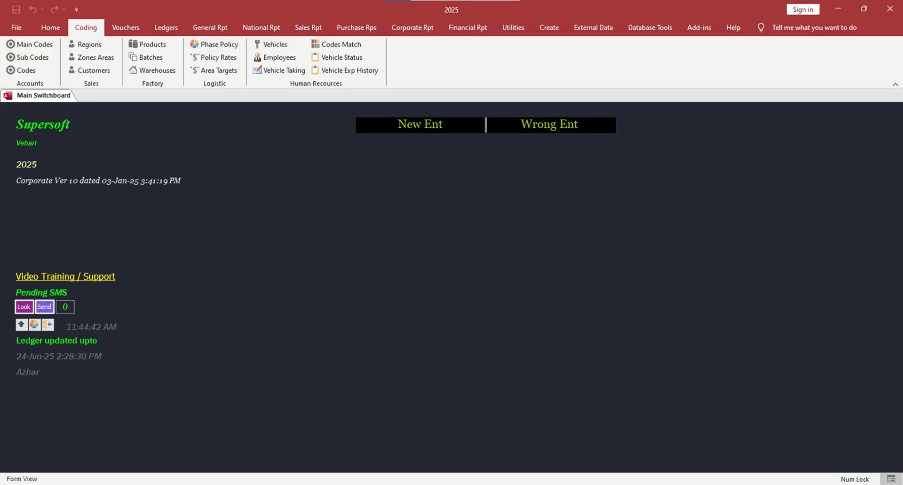